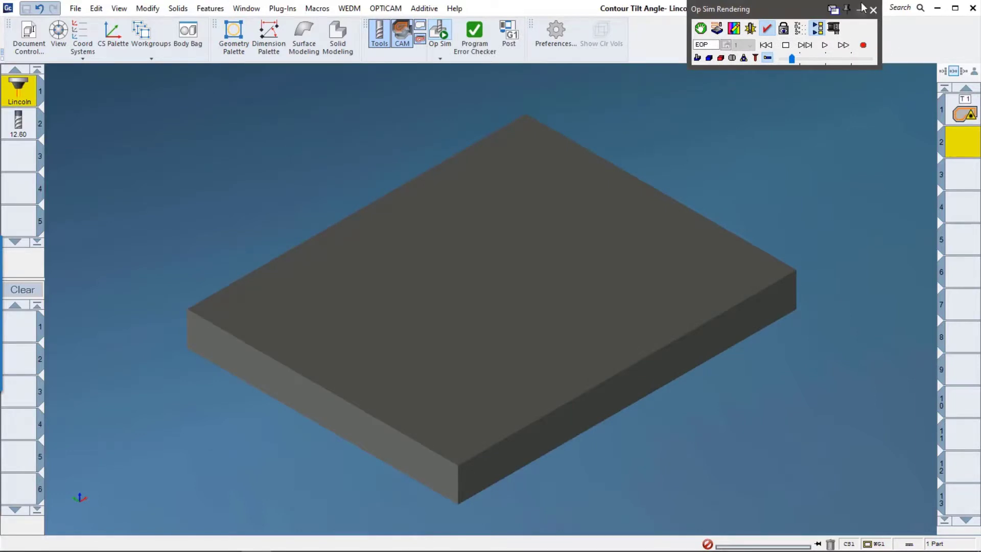
# Add a Lincoln-tool Additive Contour cladding operation on the inner rectangle and generate its toolpath.
pyautogui.click(874, 9)
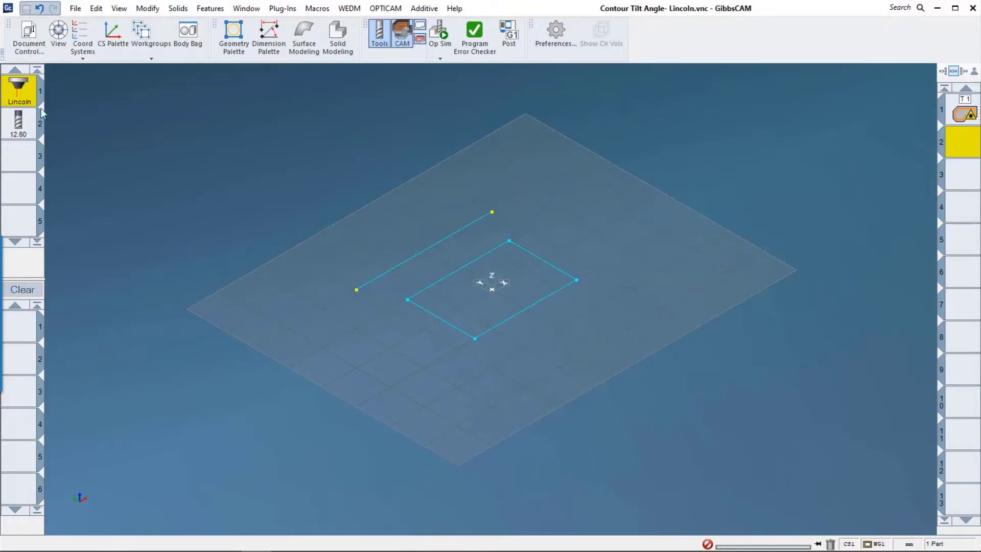
pyautogui.moveTo(18, 93); pyautogui.dragTo(19, 329)
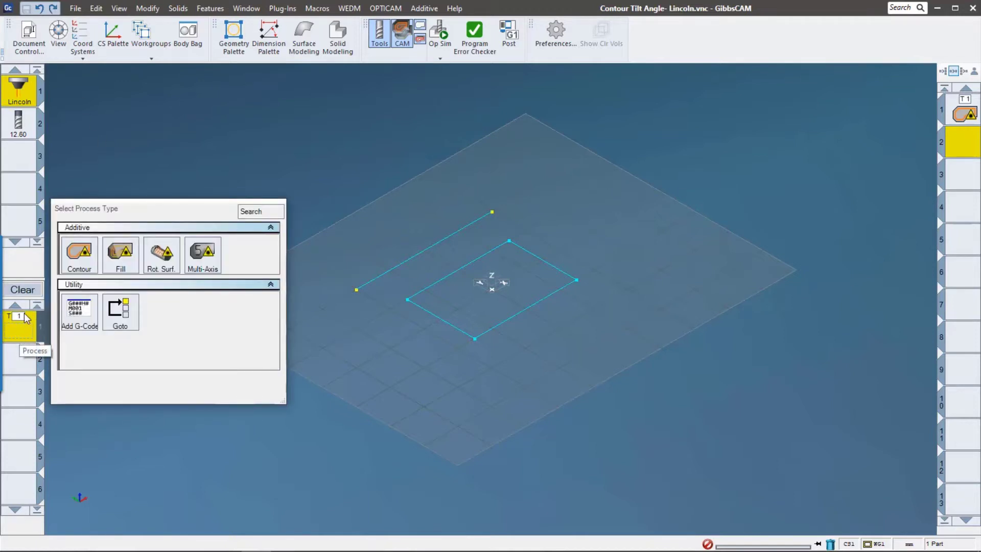
pyautogui.click(82, 256)
pyautogui.click(514, 317)
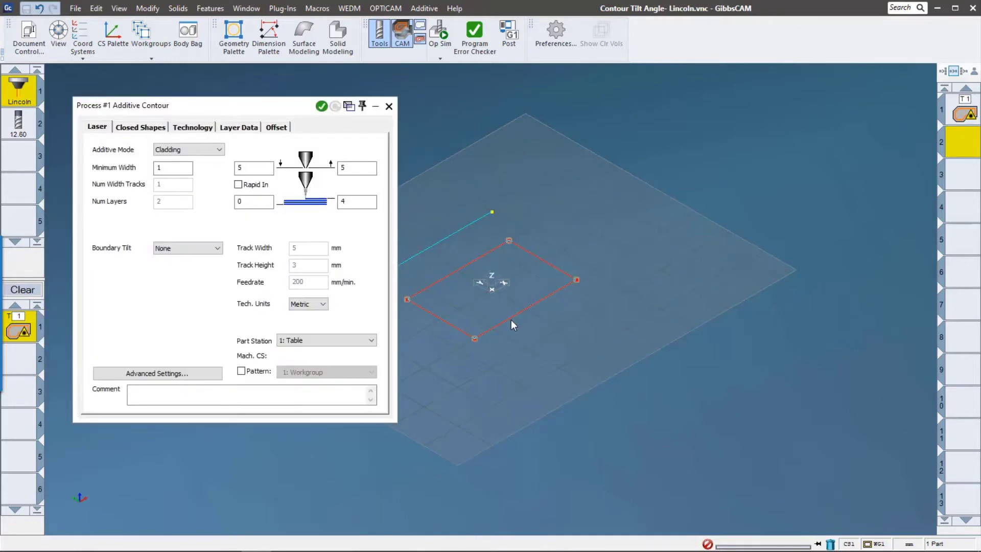
pyautogui.click(321, 107)
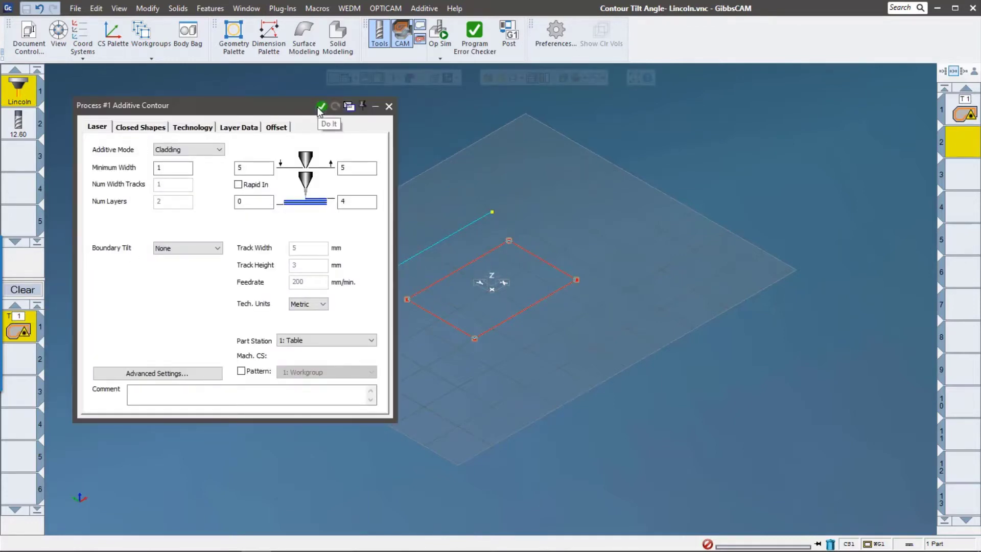
# Run Op Sim to deposit the rectangular cladding bead on the stock block.
pyautogui.click(441, 31)
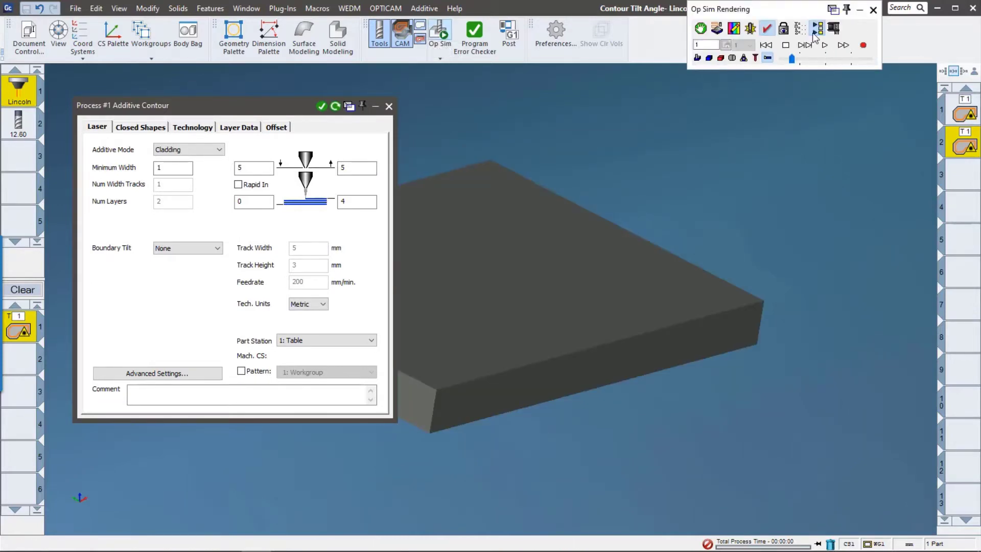
pyautogui.click(824, 45)
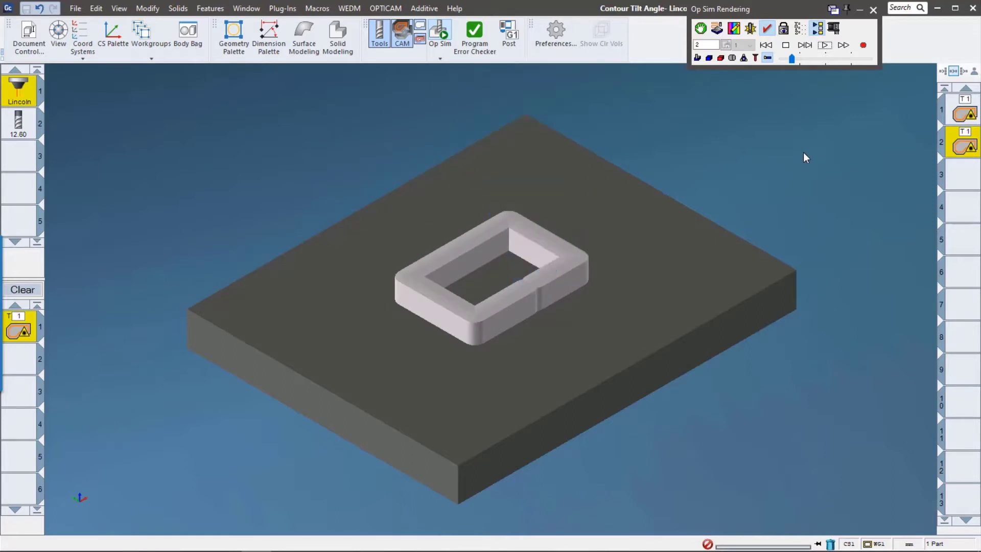
# Redo operation 2 as a Mill Contour with the 12.60 tool, then start Op Sim.
pyautogui.click(874, 10)
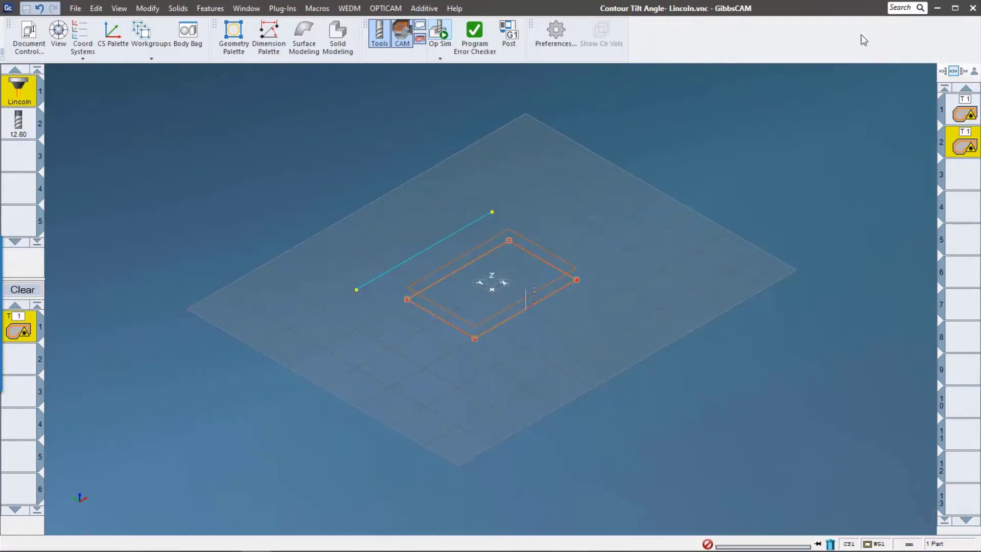
pyautogui.click(18, 289)
pyautogui.moveTo(9, 125); pyautogui.dragTo(18, 325)
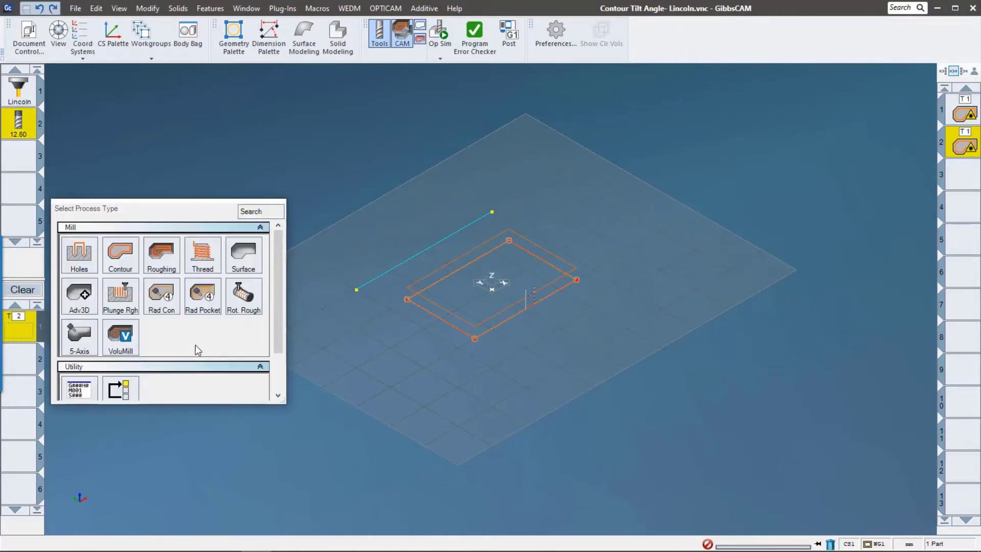
pyautogui.click(120, 254)
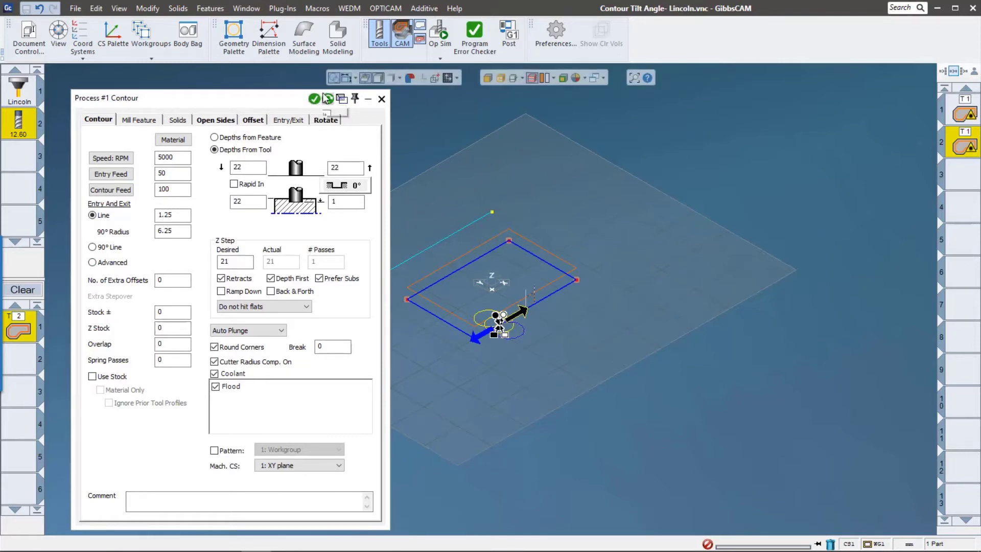
pyautogui.click(327, 99)
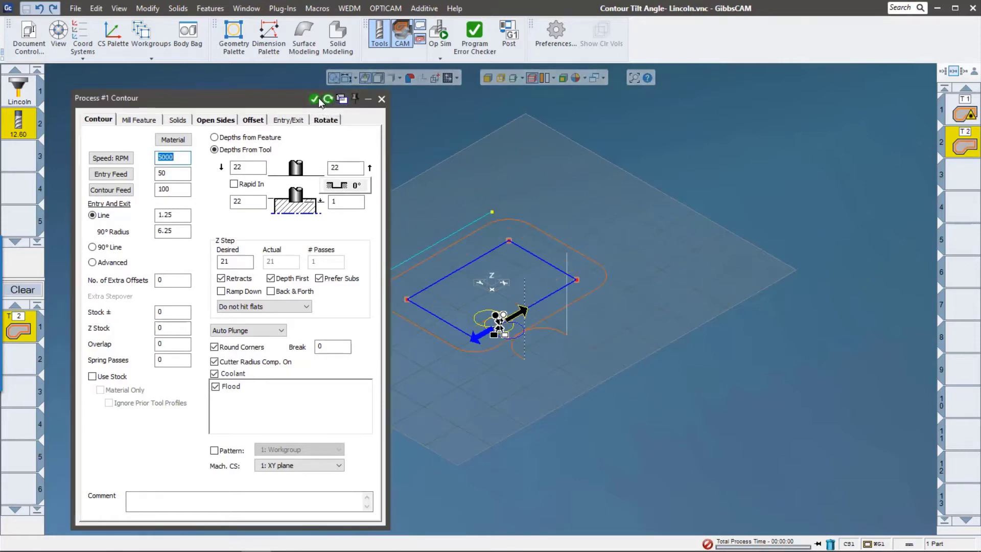
pyautogui.click(447, 35)
# Run the simulation of the milling contour cleanup.
pyautogui.click(824, 45)
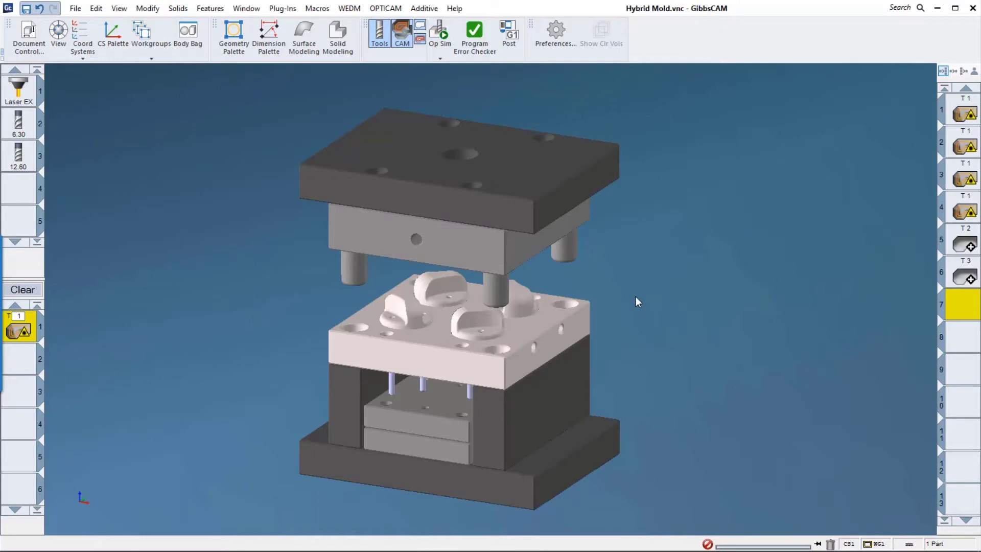
# Bag every mold body except the core plate so only the plate remains visible.
pyautogui.scroll(5, 631, 321)
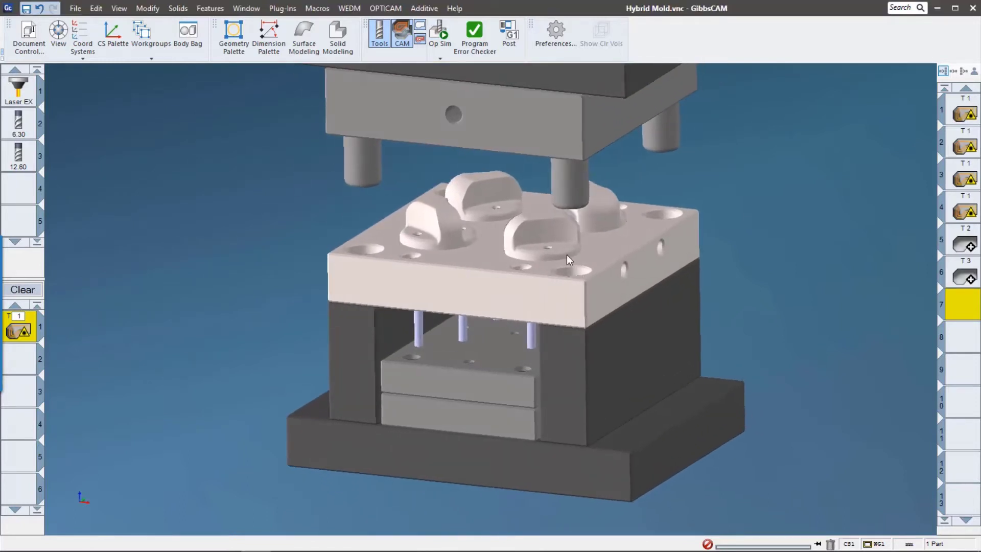
pyautogui.moveTo(567, 231); pyautogui.dragTo(525, 229, button='middle')
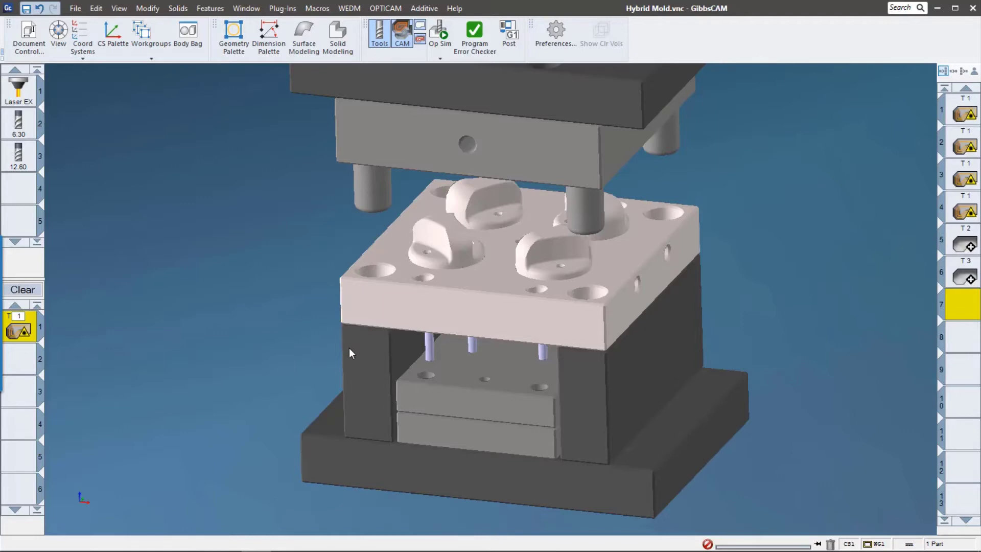
pyautogui.hotkey('ctrl', 'a')
pyautogui.keyDown('shift'); pyautogui.click(470, 302); pyautogui.keyUp('shift')
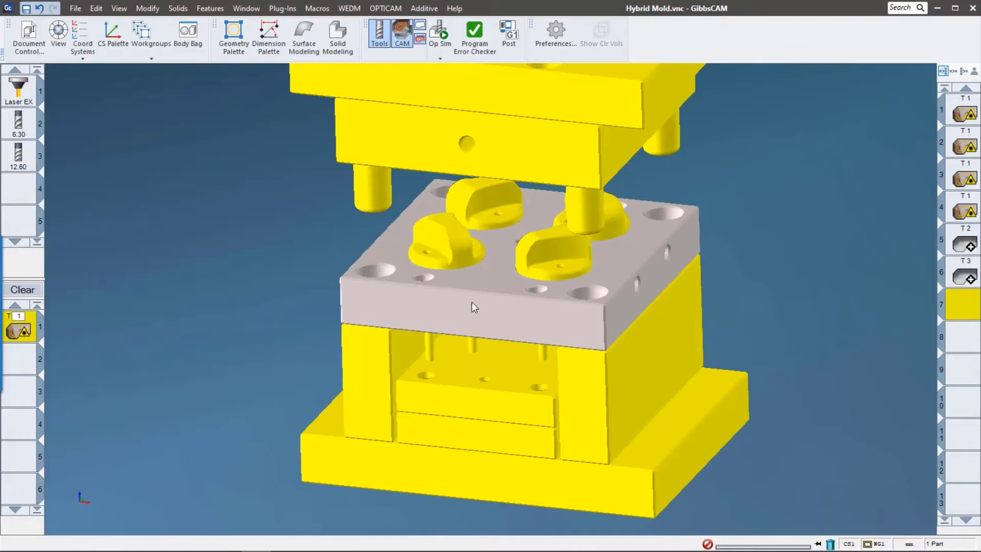
pyautogui.rightClick(575, 395)
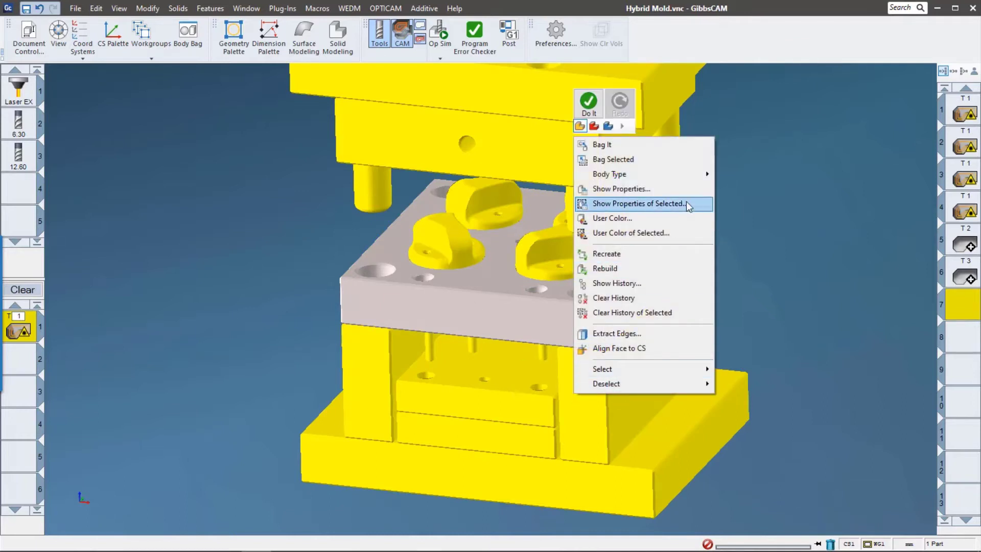
pyautogui.moveTo(695, 177)
pyautogui.click(741, 188)
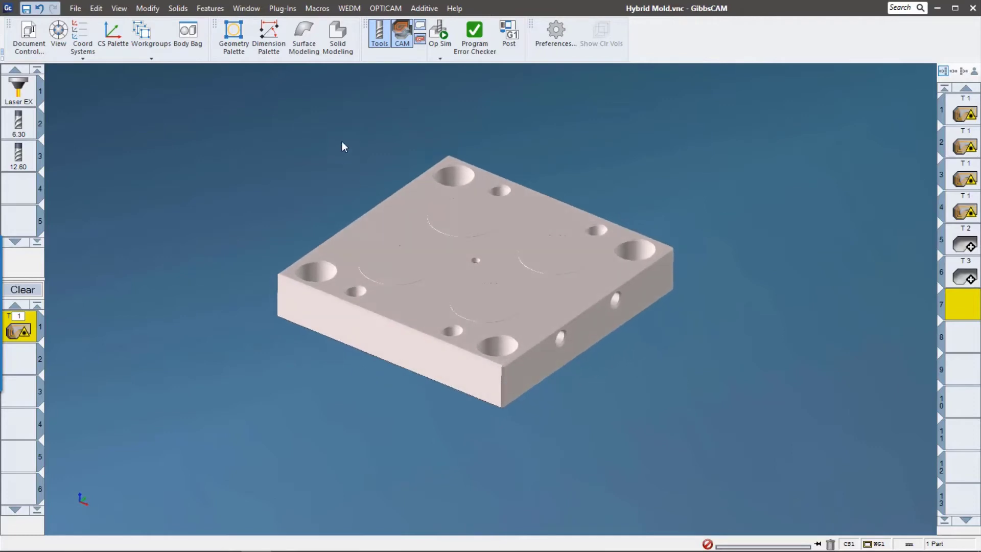
# Open operation 1's Additive Fill settings and move the dialog away from the plate.
pyautogui.moveTo(340, 81)
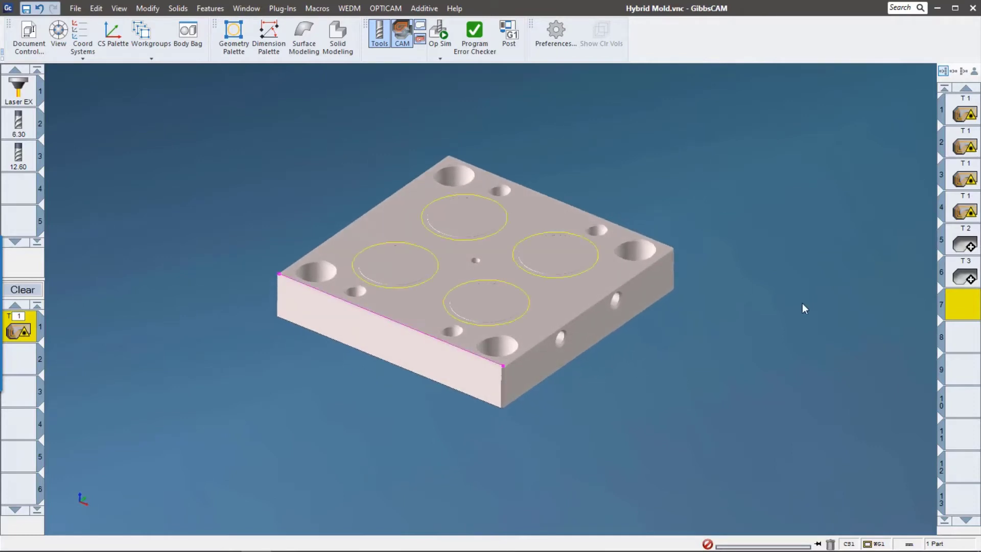
pyautogui.doubleClick(963, 111)
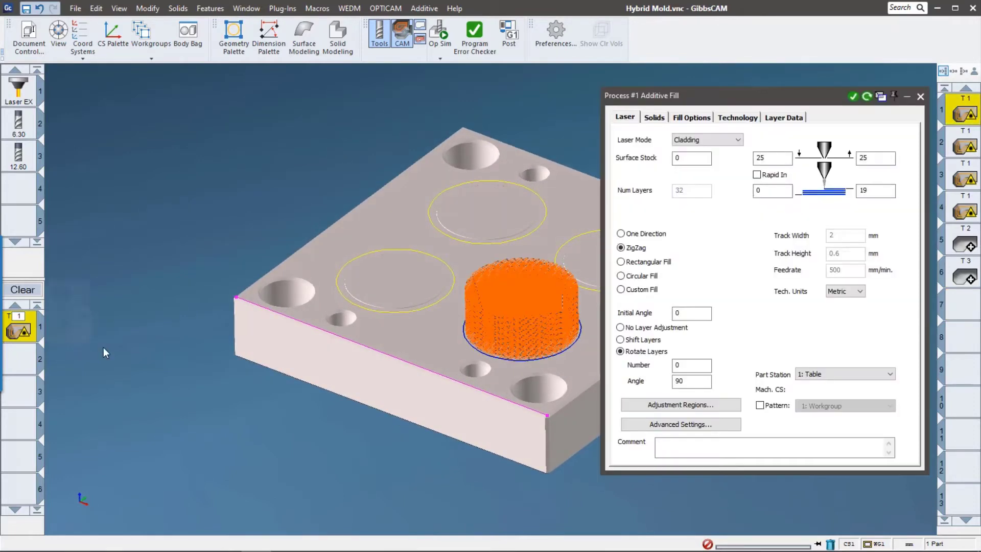
pyautogui.moveTo(824, 101); pyautogui.dragTo(278, 79)
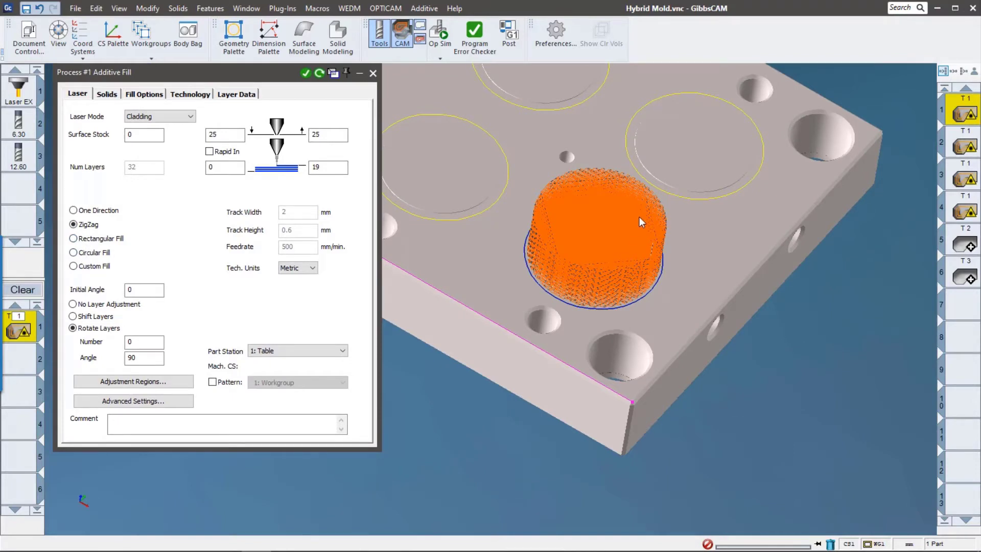
# Select operation 5 and start Op Sim to deposit cladding on the core plate.
pyautogui.scroll(-3, 640, 221)
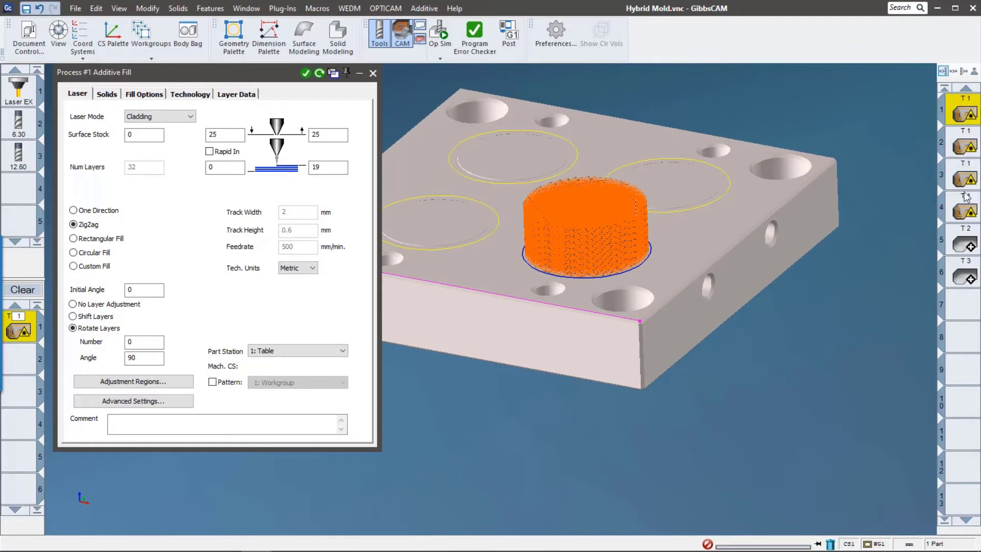
pyautogui.click(965, 248)
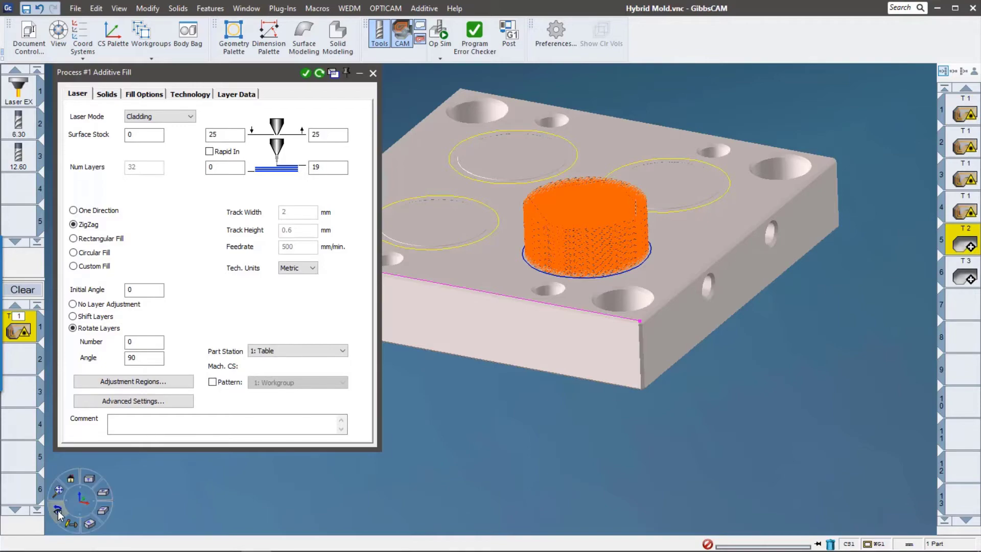
pyautogui.scroll(3, 624, 232)
pyautogui.moveTo(669, 266); pyautogui.dragTo(374, 81, button='middle')
pyautogui.click(374, 75)
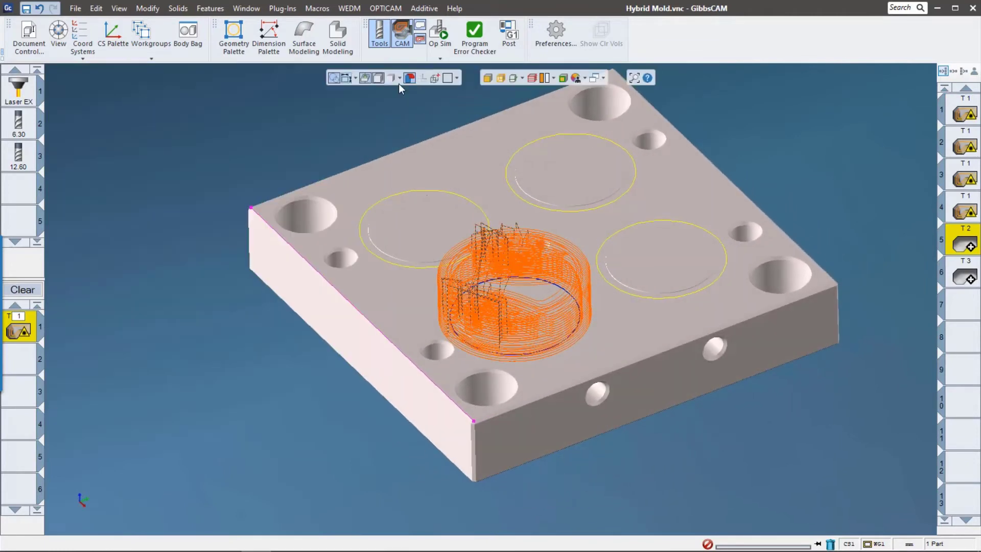
pyautogui.click(440, 32)
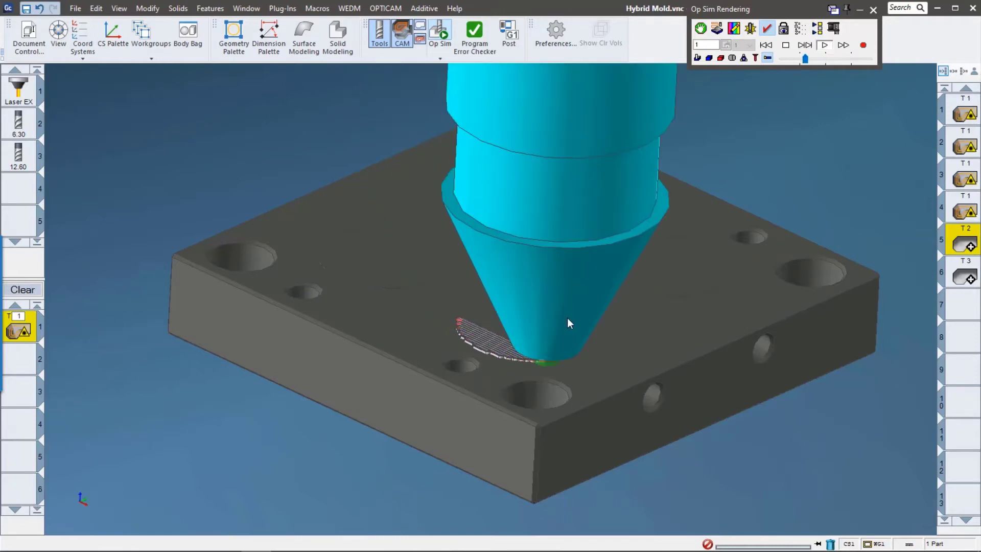
# Zoom and orbit around the core plate to inspect the stacked cladding bead layers.
pyautogui.scroll(5, 511, 372)
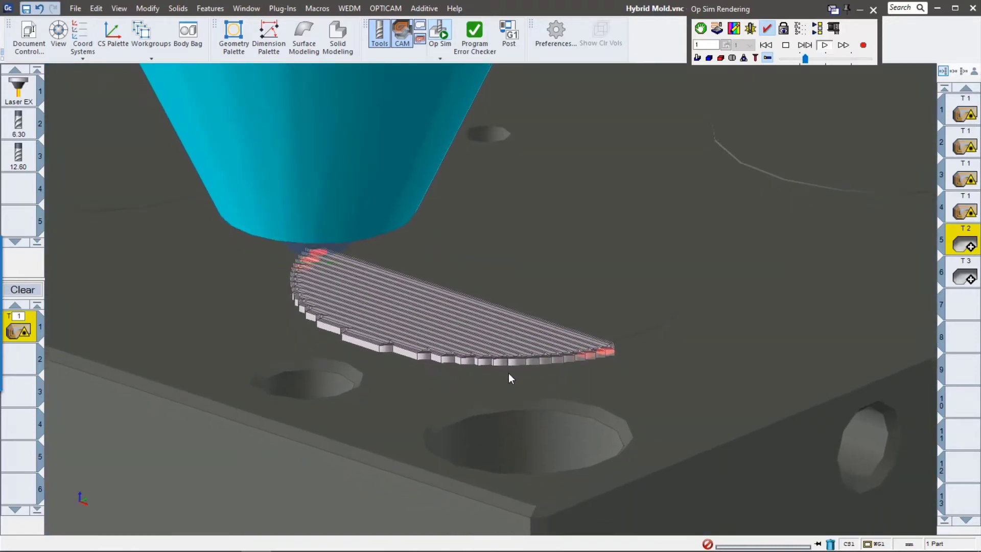
pyautogui.scroll(3, 550, 347)
pyautogui.moveTo(545, 339); pyautogui.dragTo(284, 453, button='middle')
pyautogui.scroll(4, 371, 317)
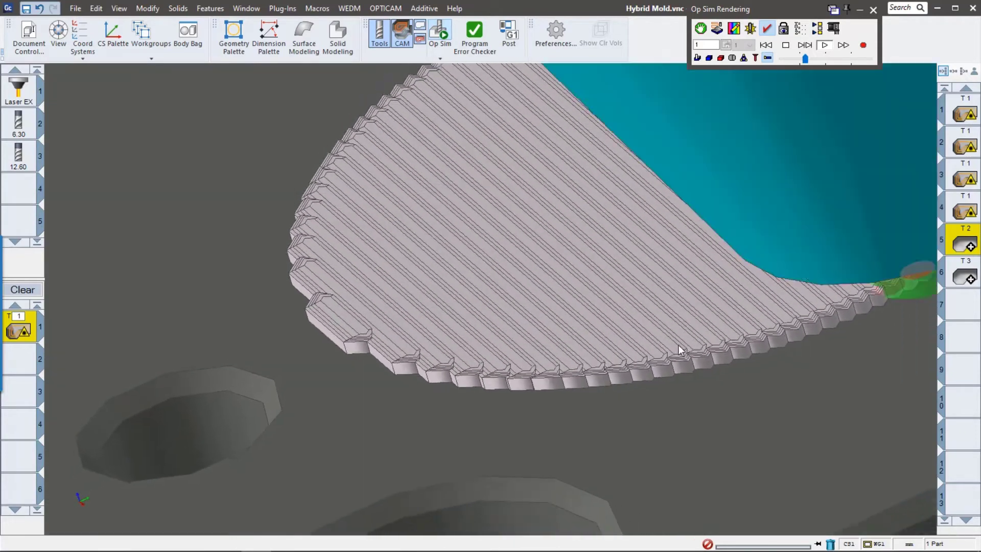
pyautogui.moveTo(548, 383); pyautogui.dragTo(715, 367, button='middle')
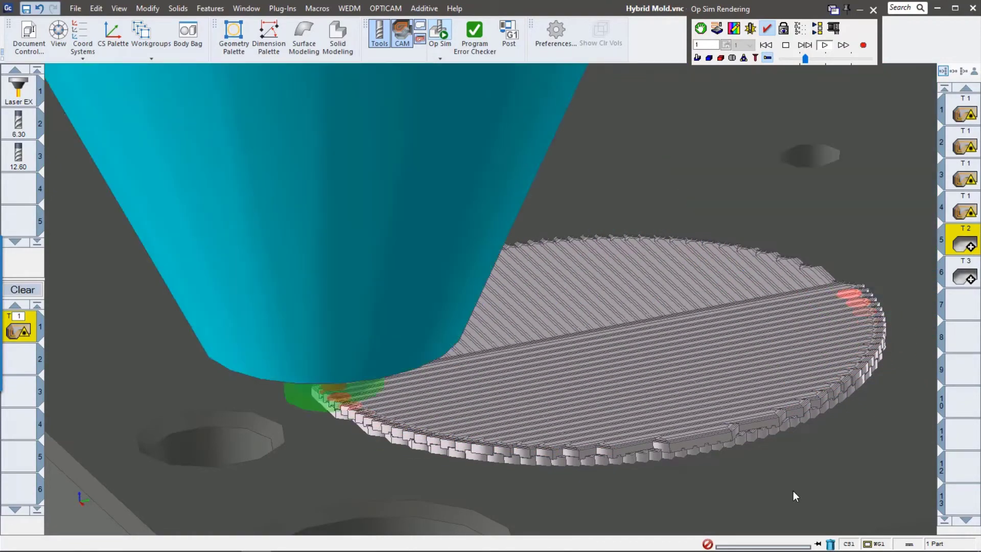
pyautogui.scroll(5, 529, 462)
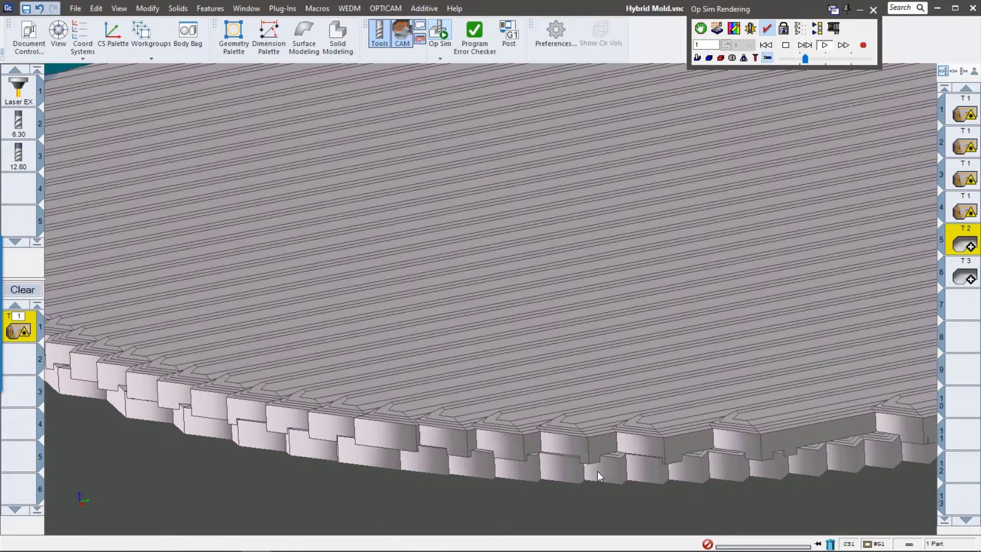
pyautogui.scroll(2, 596, 471)
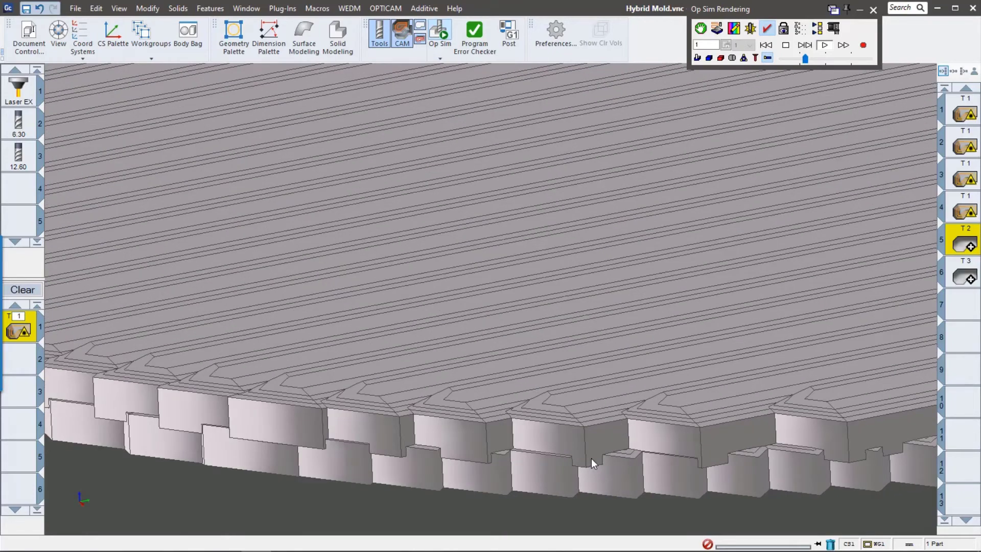
pyautogui.scroll(-6, 556, 447)
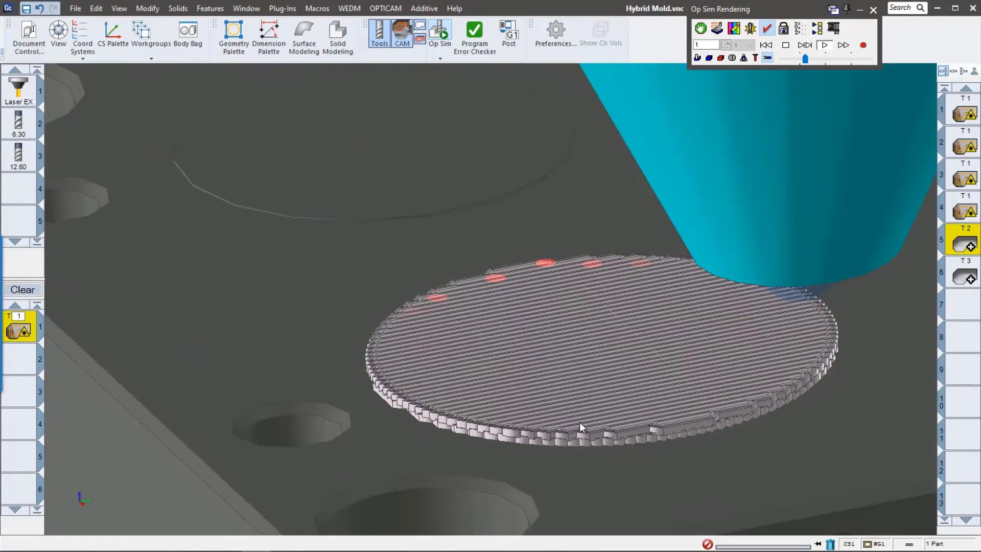
pyautogui.scroll(-5, 580, 425)
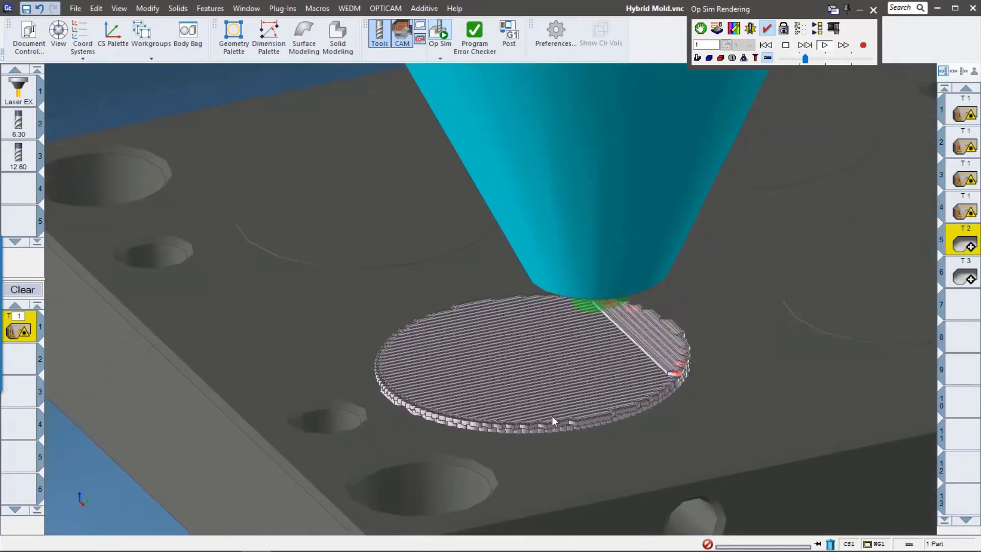
pyautogui.scroll(-3, 536, 407)
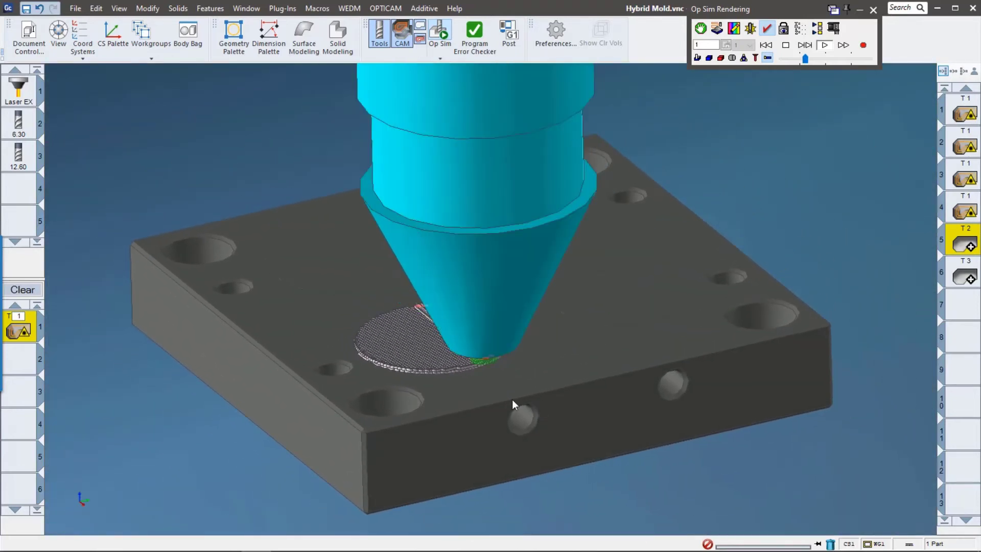
# Fast-forward and speed up the simulation, viewing the end mill cutting the front cylinder.
pyautogui.click(843, 46)
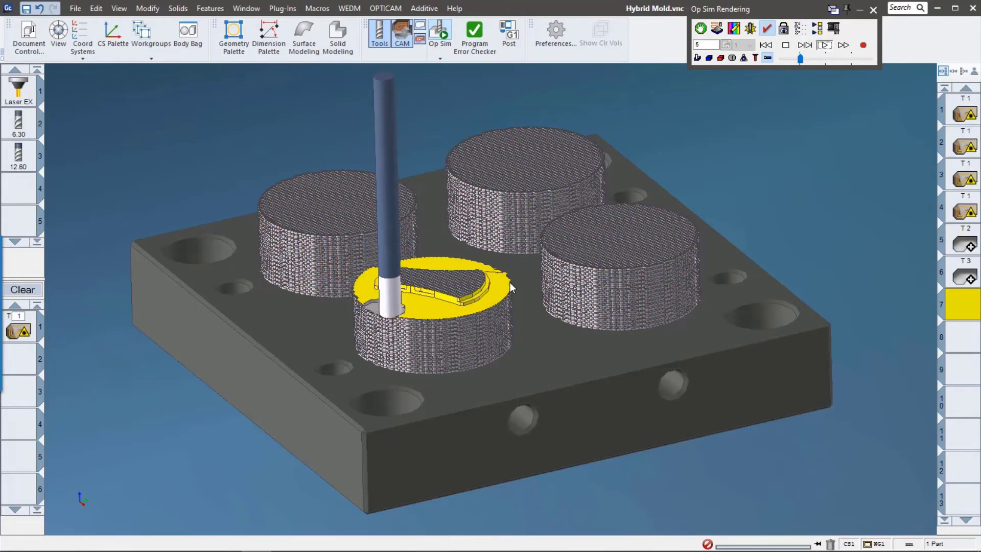
pyautogui.scroll(5, 460, 291)
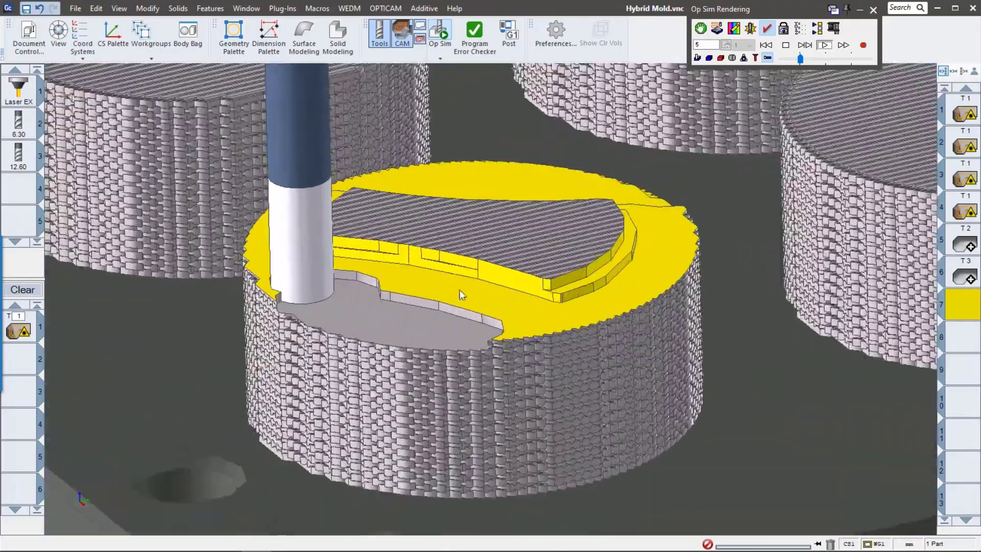
pyautogui.scroll(-3, 462, 290)
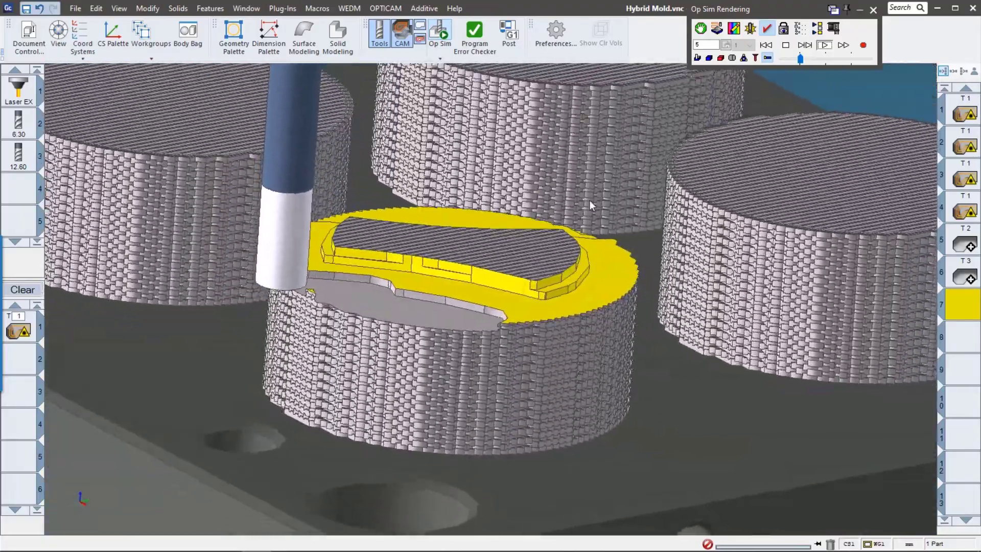
pyautogui.scroll(5, 520, 260)
pyautogui.click(825, 60)
pyautogui.scroll(-3, 624, 301)
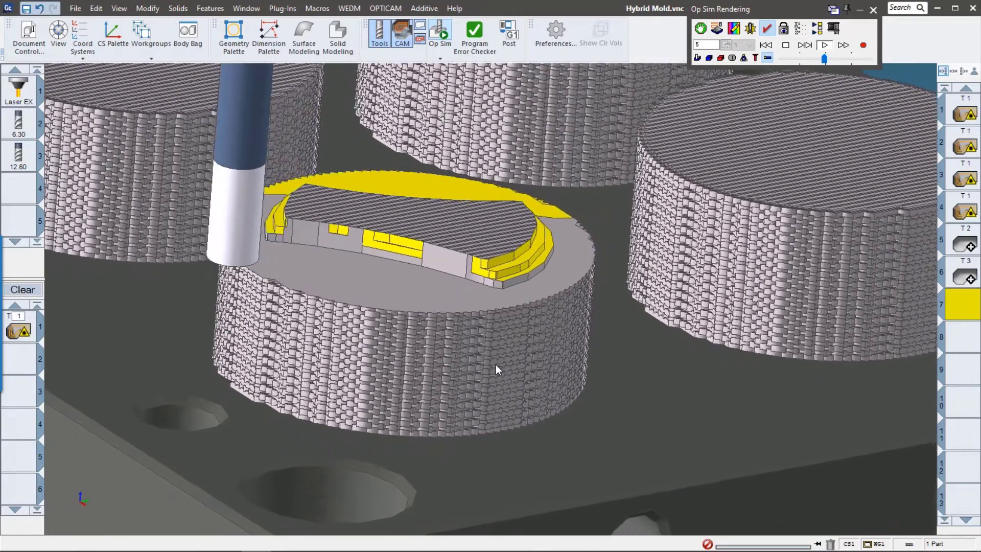
pyautogui.moveTo(496, 364); pyautogui.dragTo(474, 404, button='middle')
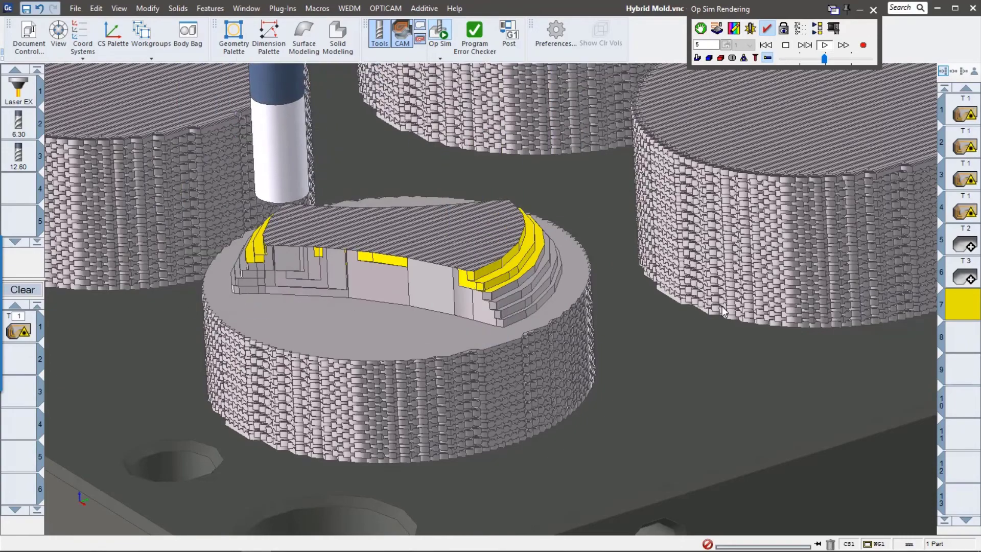
pyautogui.scroll(-5, 722, 305)
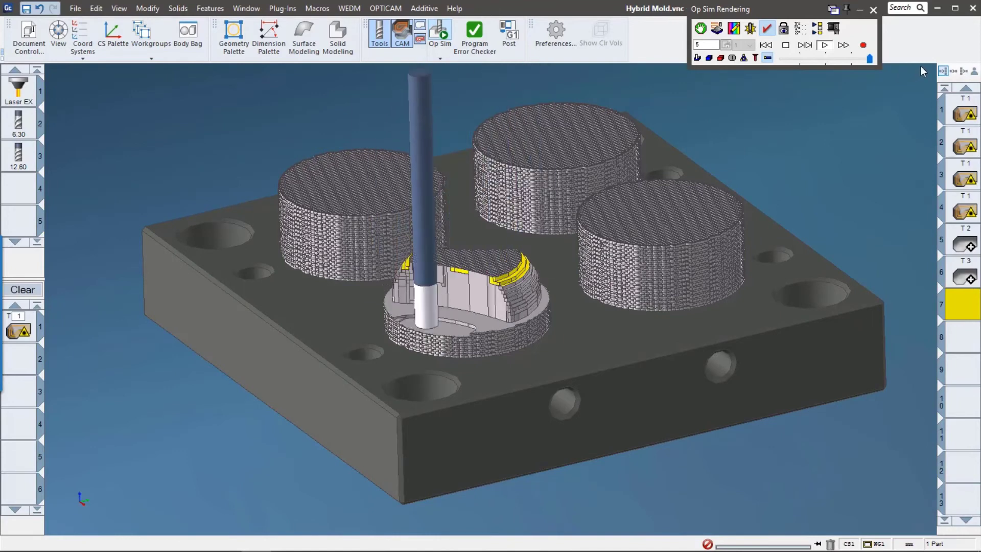
# Let the simulation finish milling the front pad's shaped cavity.
pyautogui.moveTo(396, 77)
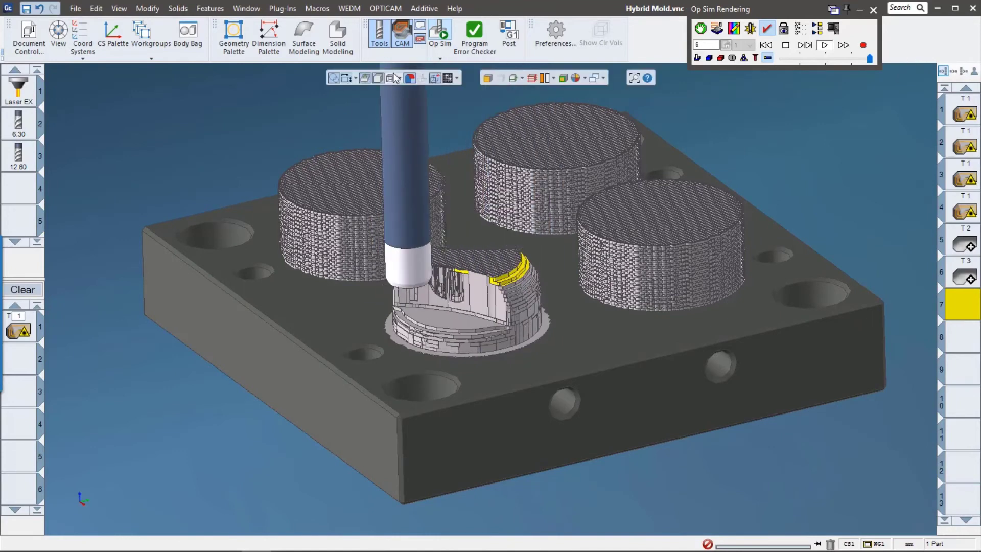